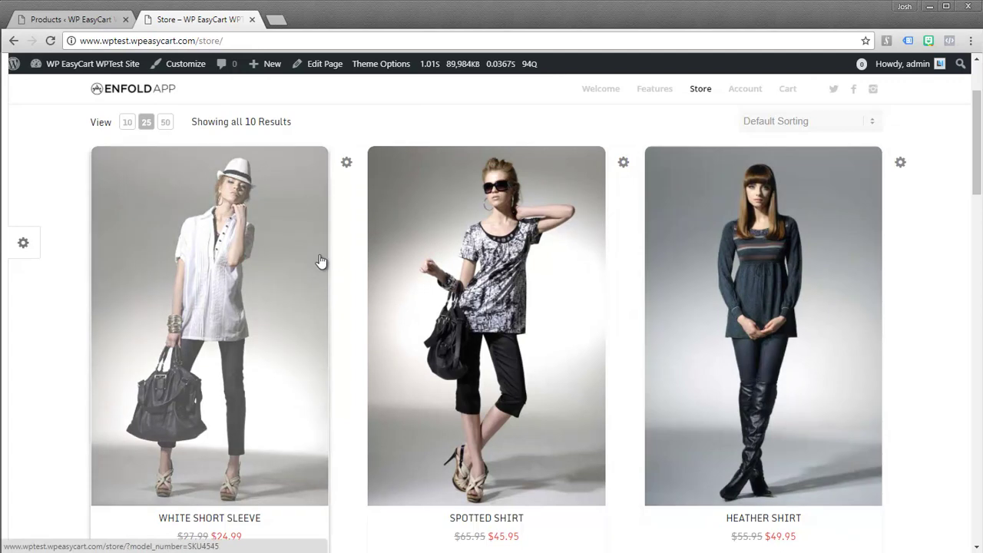
Scroll the Enfold Store page to look over its ten sale-priced products
mouse_move(977, 178)
mouse_down()
mouse_move(964, 431)
mouse_move(969, 158)
mouse_up()
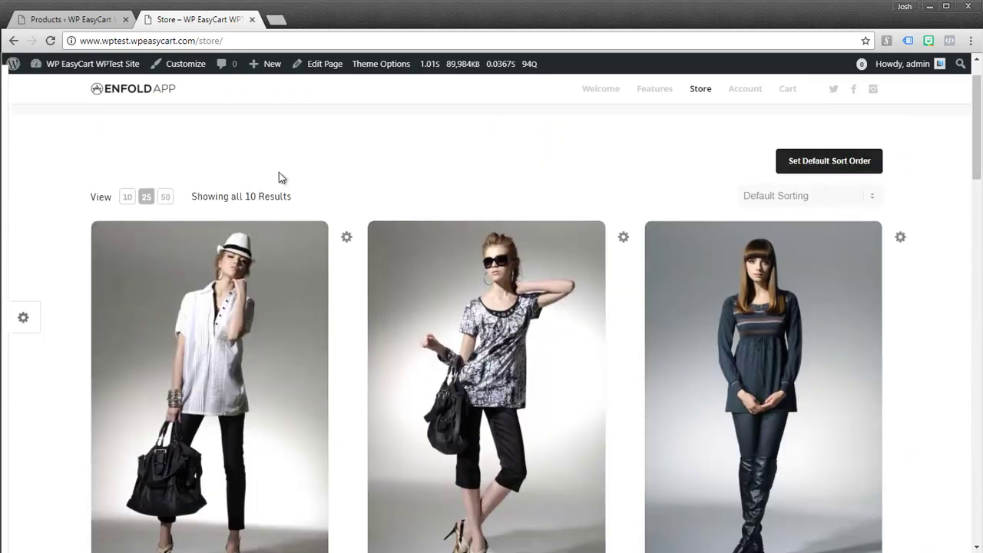
click(80, 21)
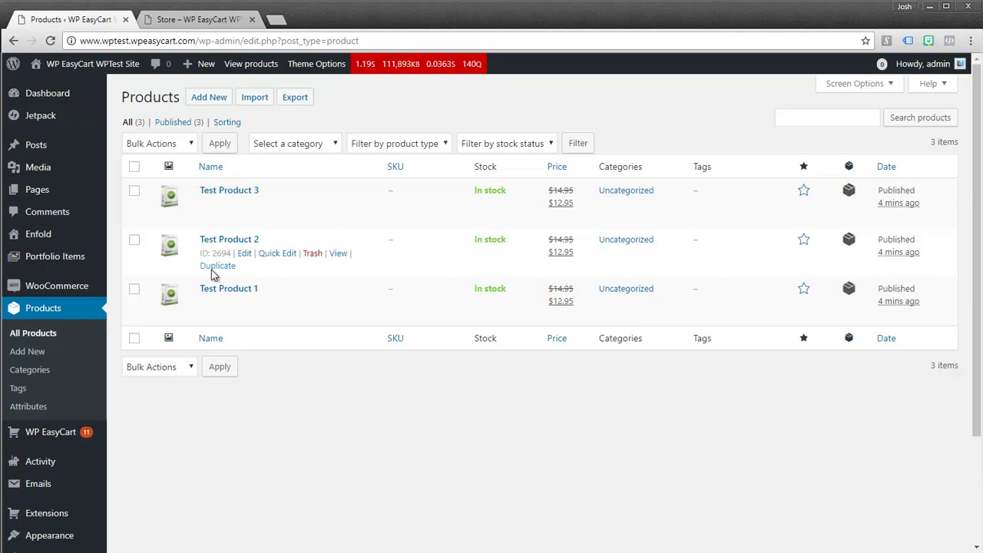
mouse_move(217, 302)
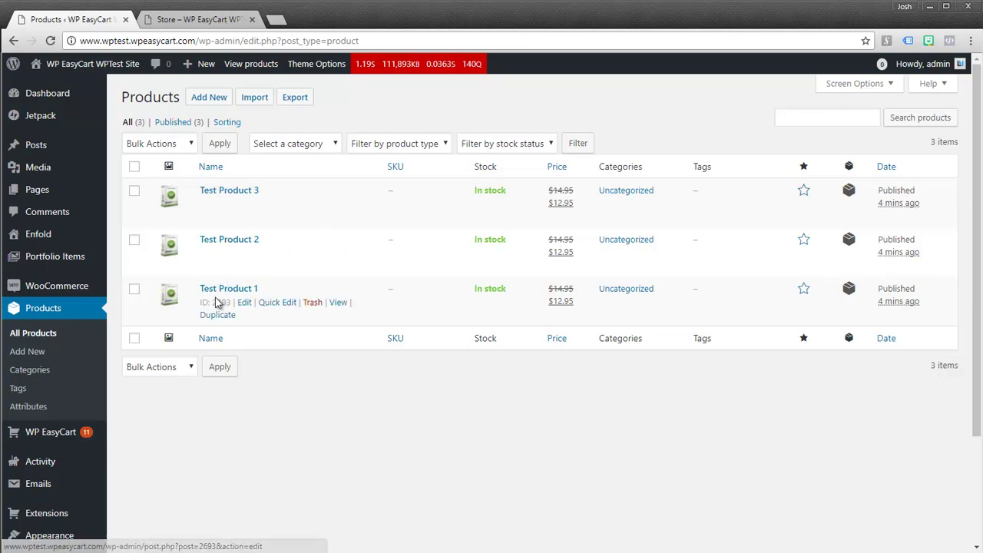
click(205, 289)
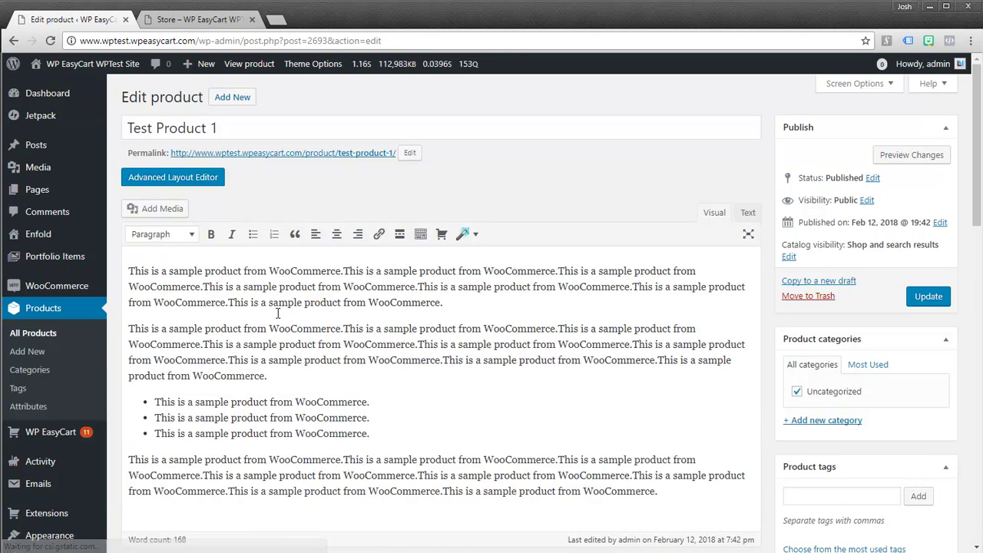
scroll(277, 312, down, 5)
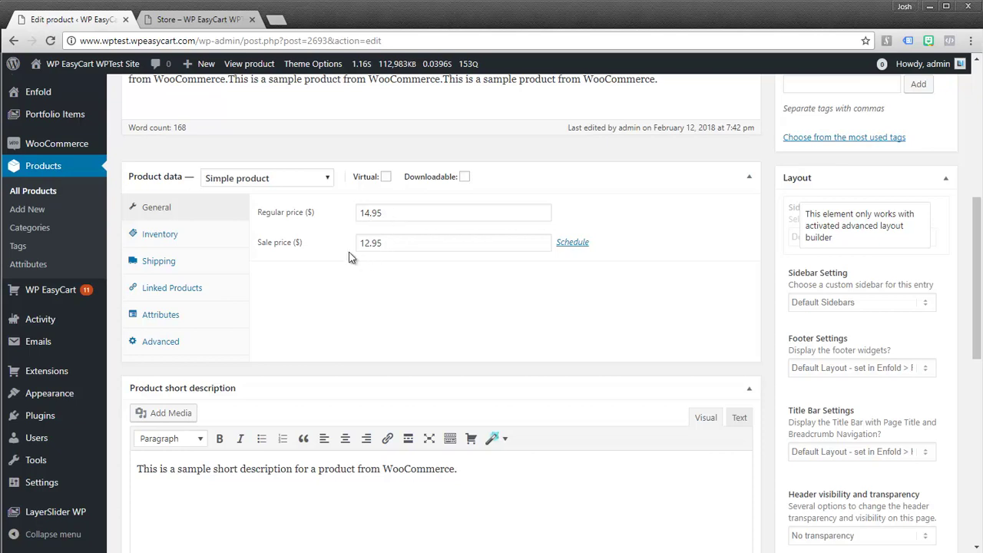
scroll(215, 477, down, 1)
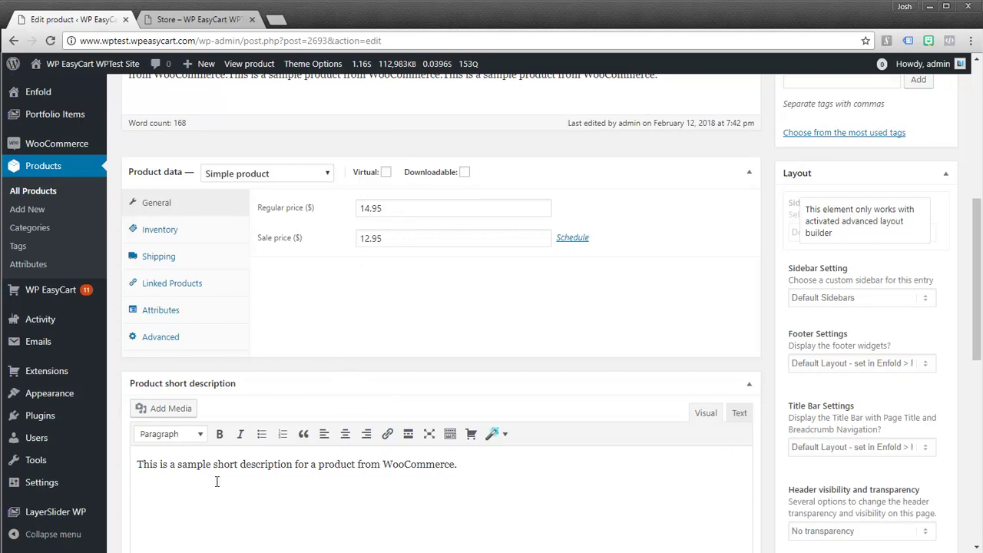
scroll(191, 467, down, 2)
scroll(382, 377, down, 4)
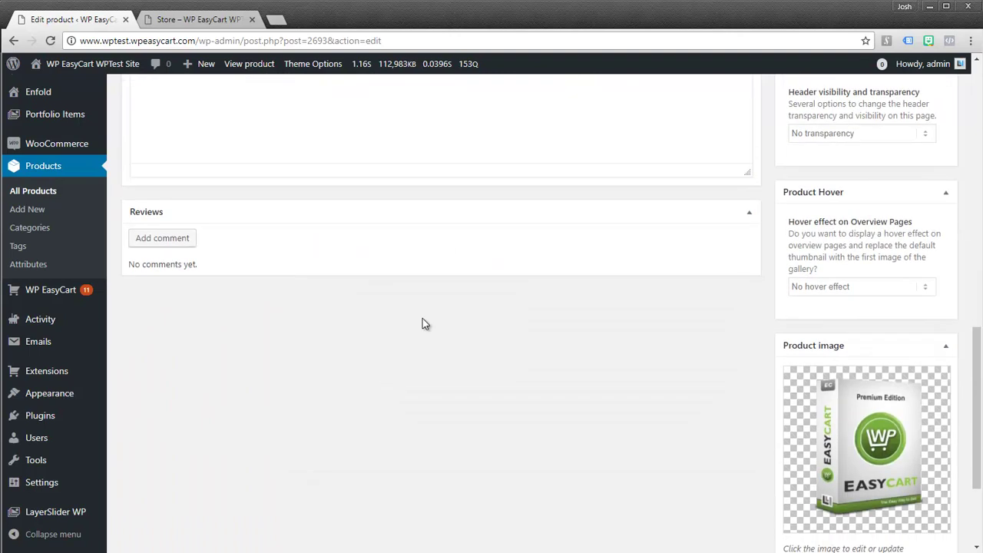
scroll(423, 325, up, 3)
scroll(851, 503, down, 2)
scroll(868, 430, down, 1)
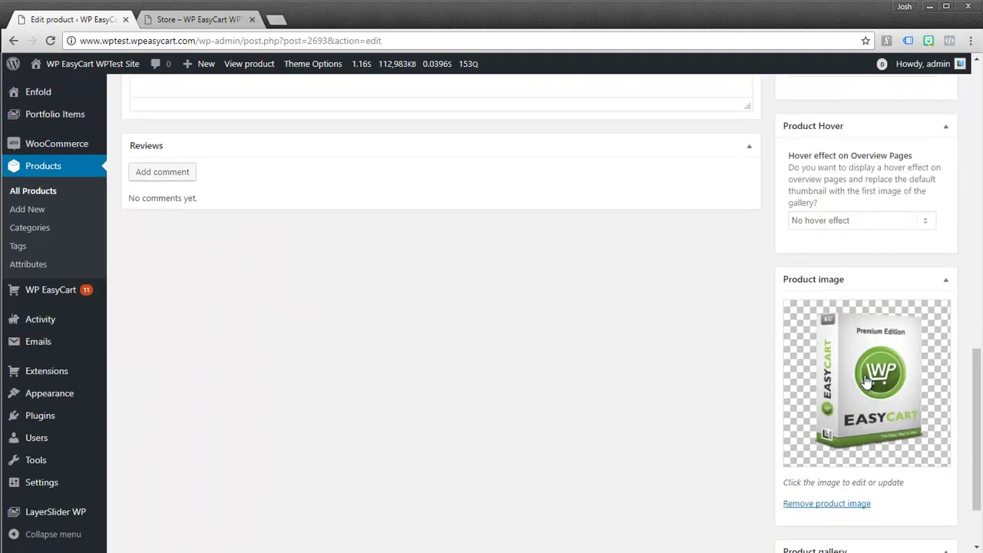
scroll(821, 372, up, 6)
scroll(818, 371, up, 6)
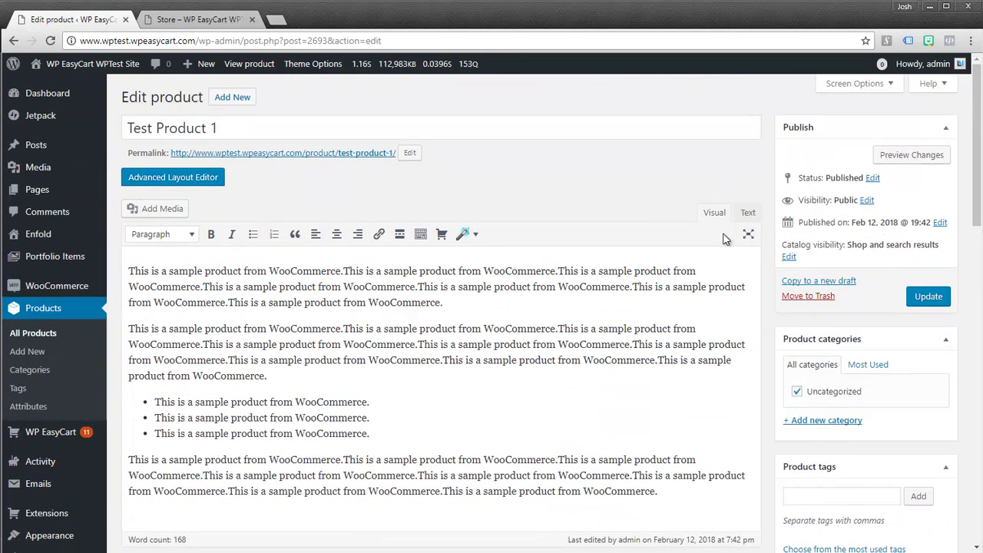
click(29, 349)
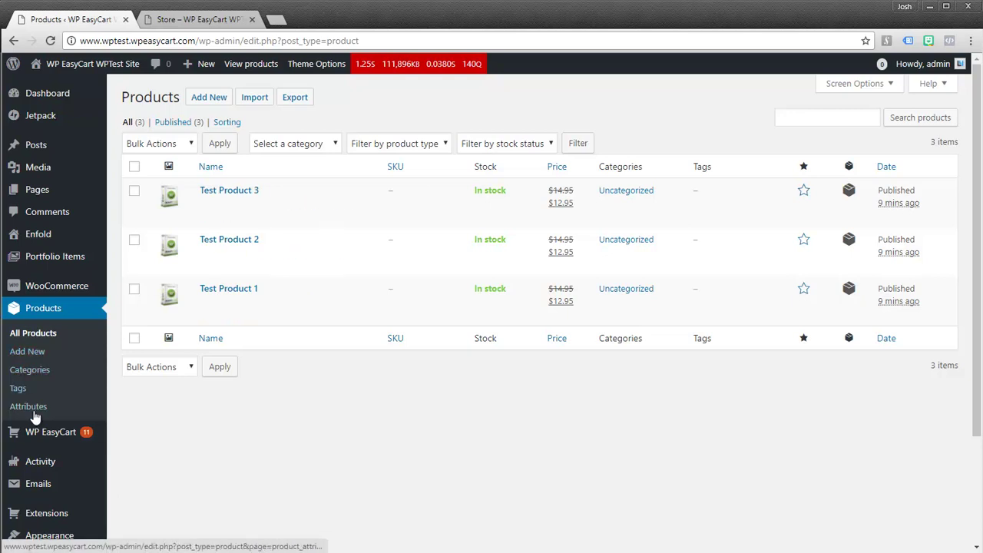
Open WP EasyCart's Products manager and scroll through its ten existing products, Denim Coat to White Short Sleeve
click(38, 434)
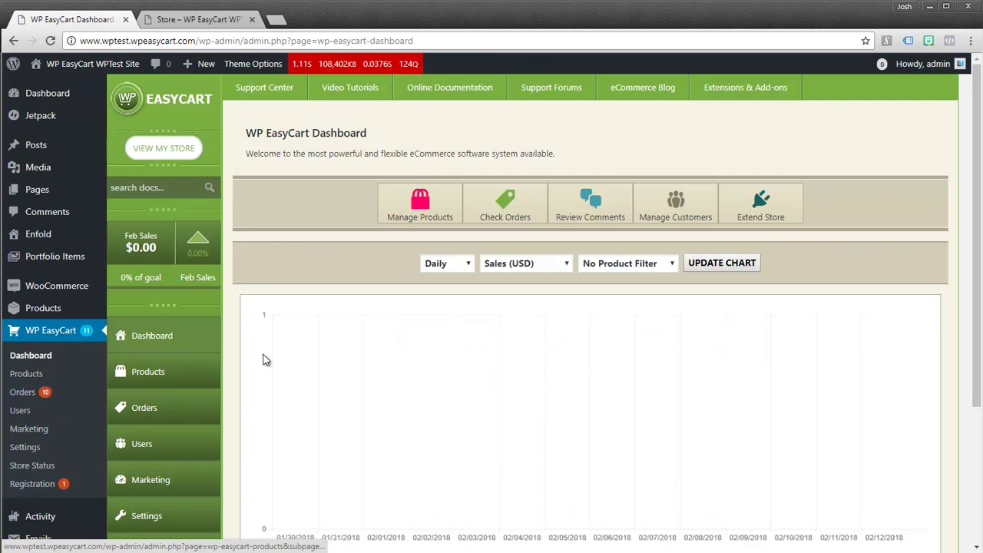
scroll(160, 368, down, 2)
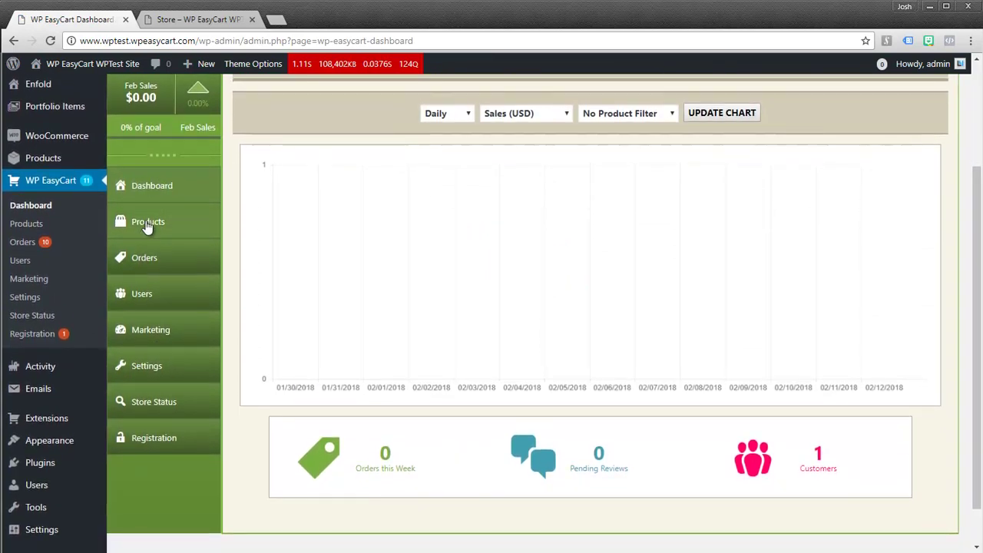
click(146, 227)
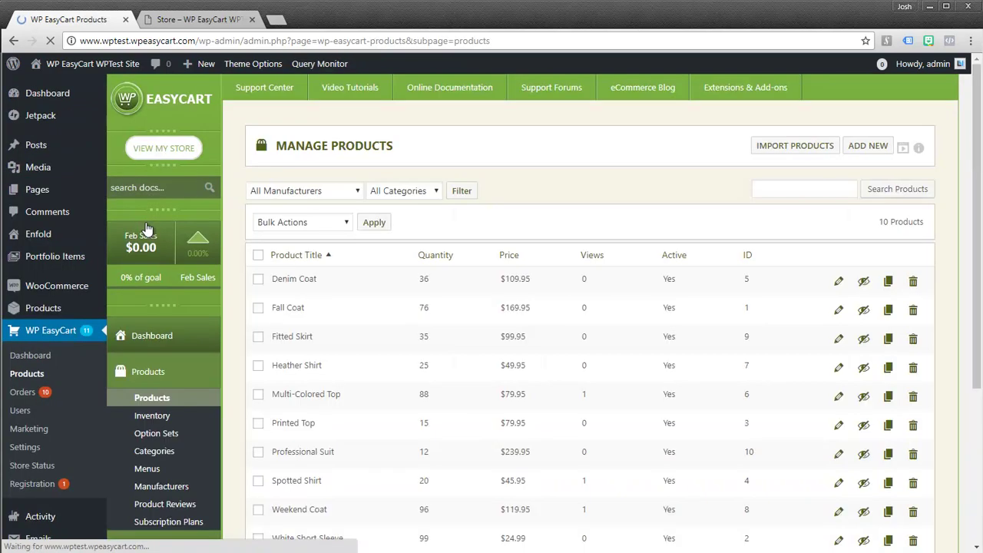
scroll(313, 215, down, 2)
scroll(311, 199, down, 1)
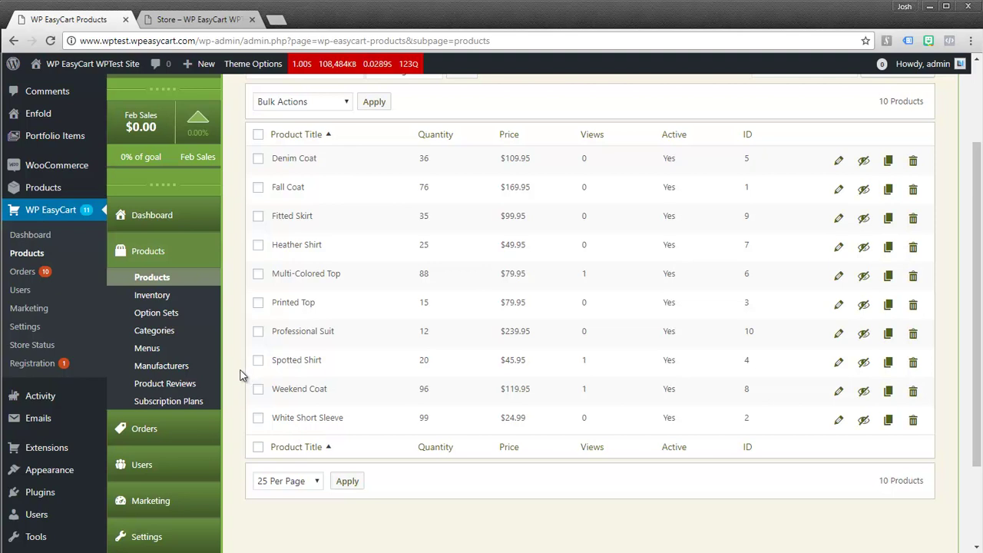
scroll(204, 431, down, 1)
scroll(192, 449, down, 1)
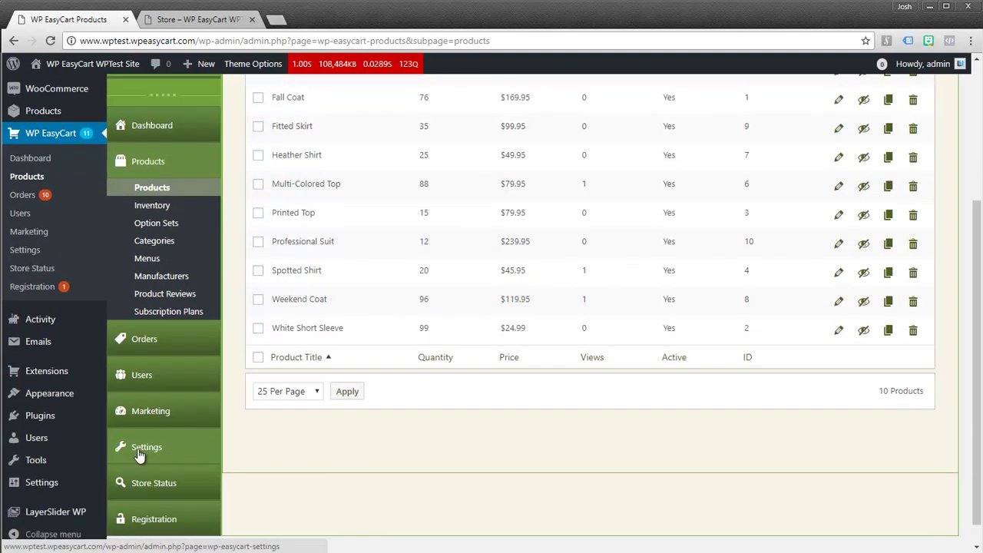
Go to WP EasyCart Settings and open the Cart Importer page
click(140, 456)
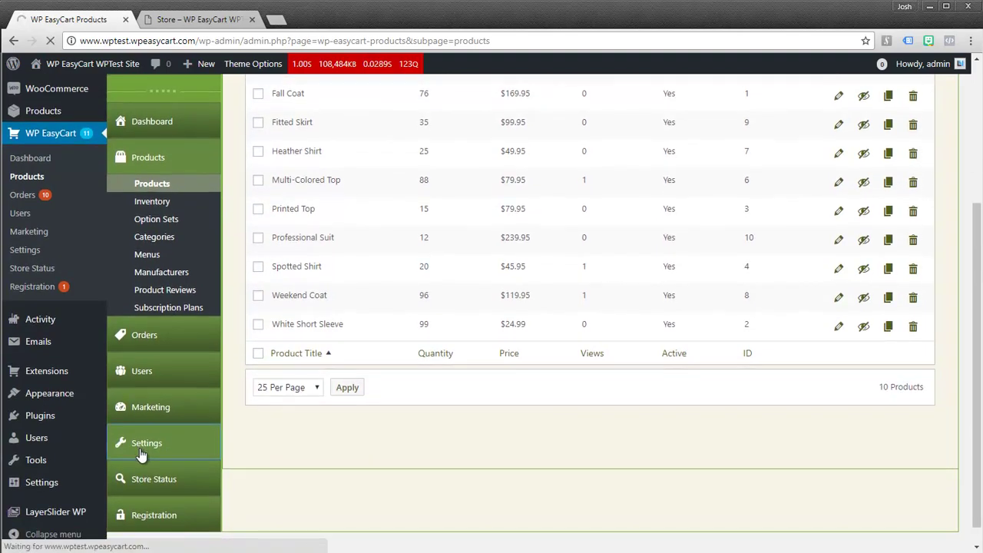
scroll(160, 428, down, 4)
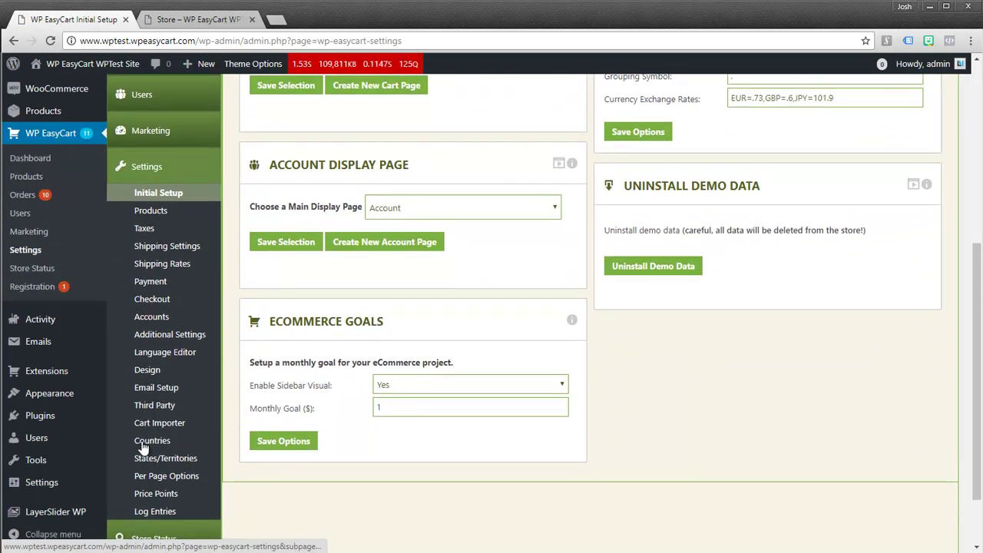
click(162, 429)
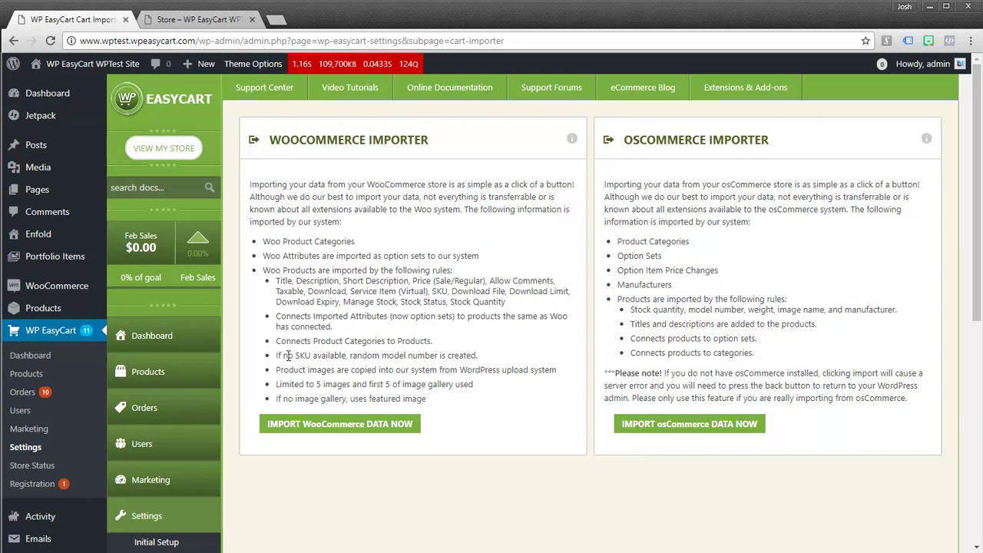
Import the WooCommerce data and find Test Products 1–3 listed inactive at $12.95
click(306, 429)
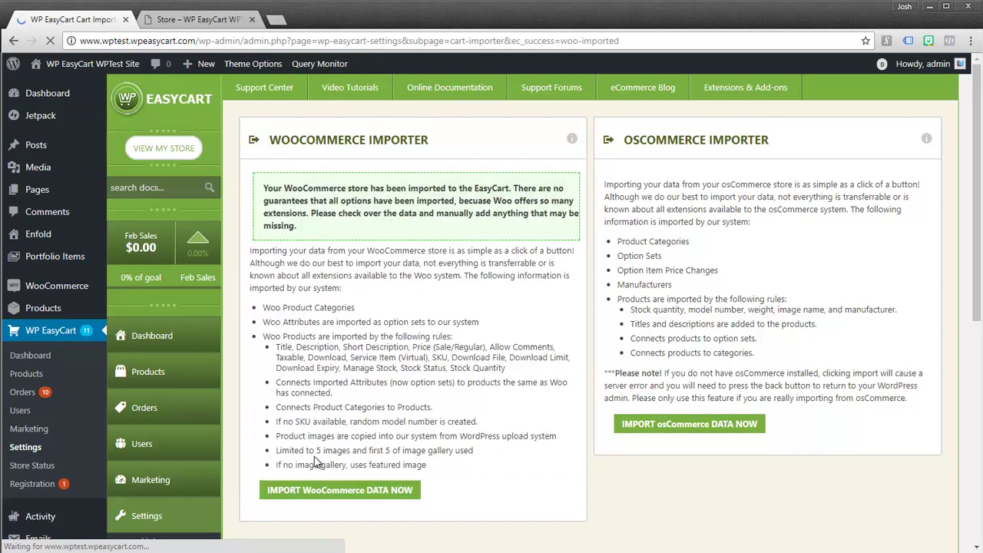
click(148, 373)
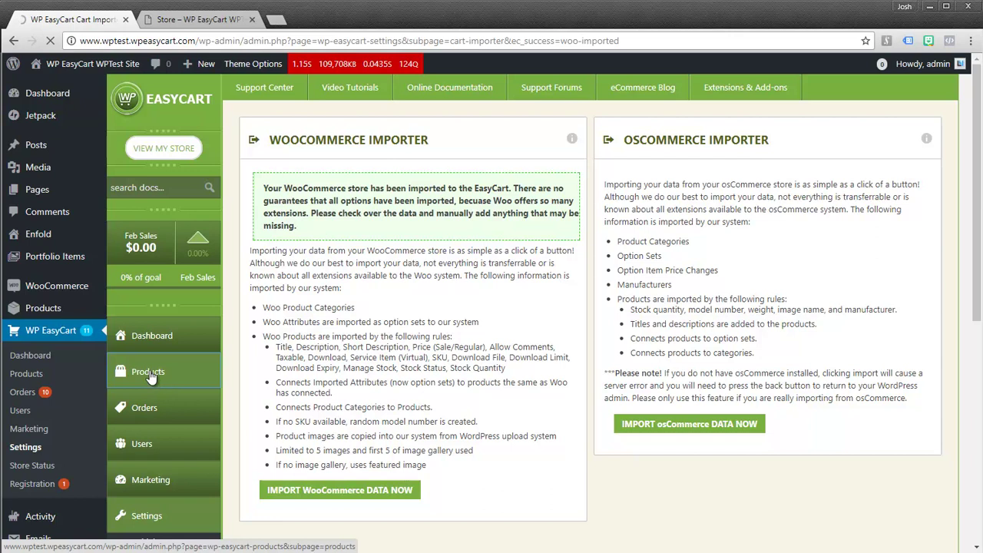
scroll(341, 315, down, 2)
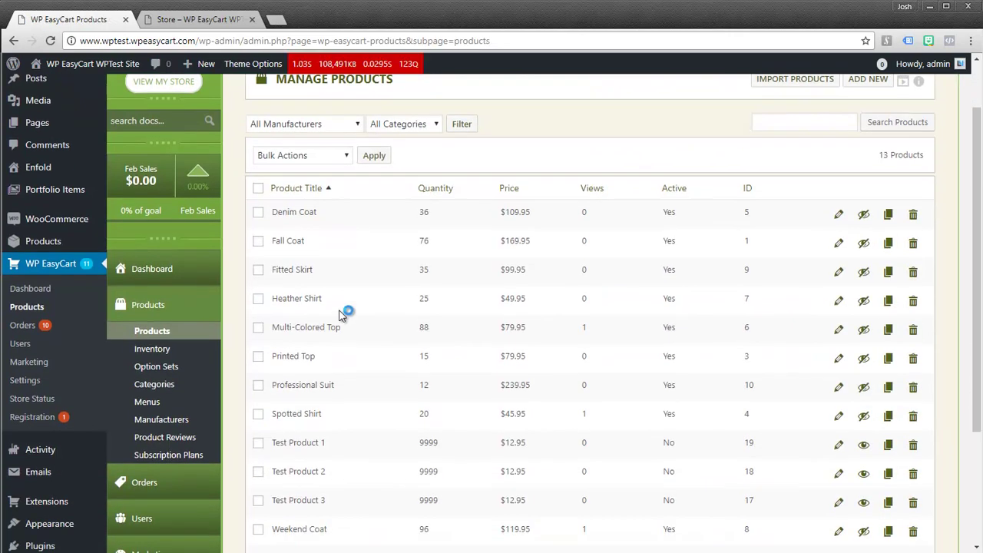
scroll(341, 320, down, 1)
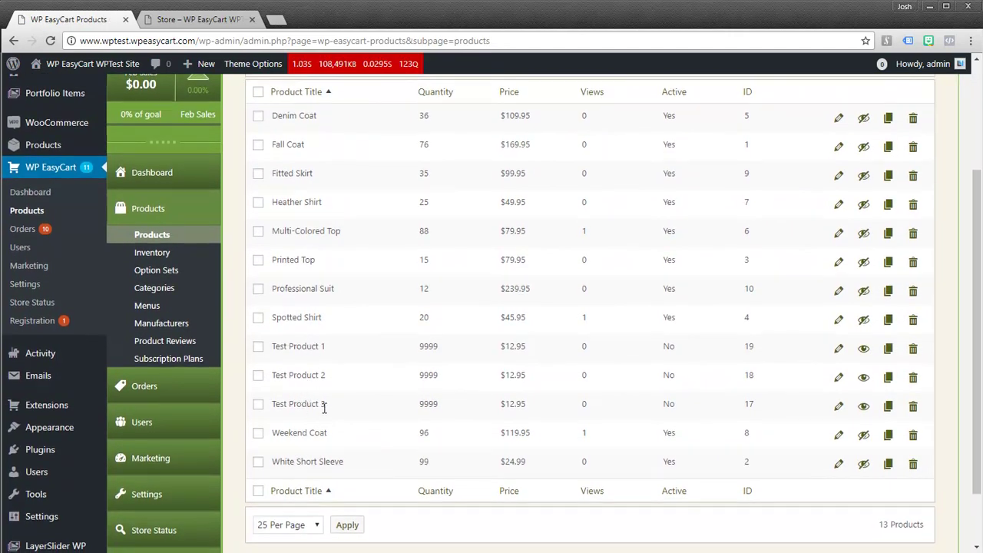
drag(327, 407, 266, 350)
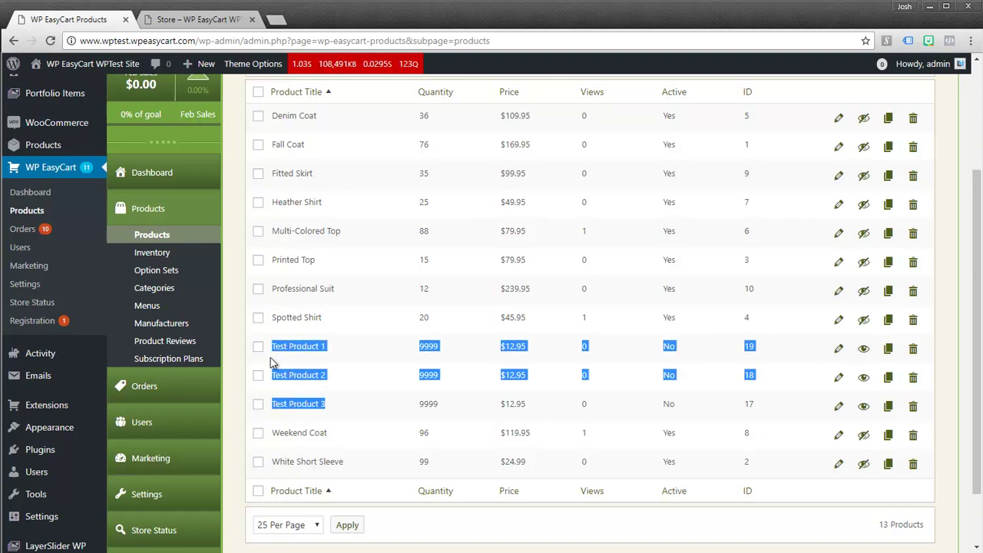
click(388, 407)
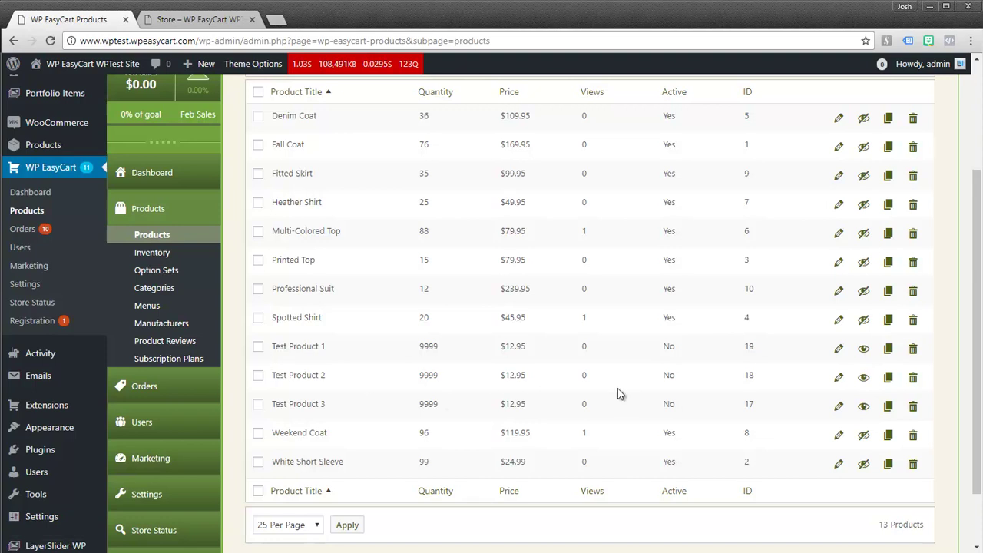
Review Test Product 1's SKU, Woo Products manufacturer, $12.95 price, description and image settings
click(838, 349)
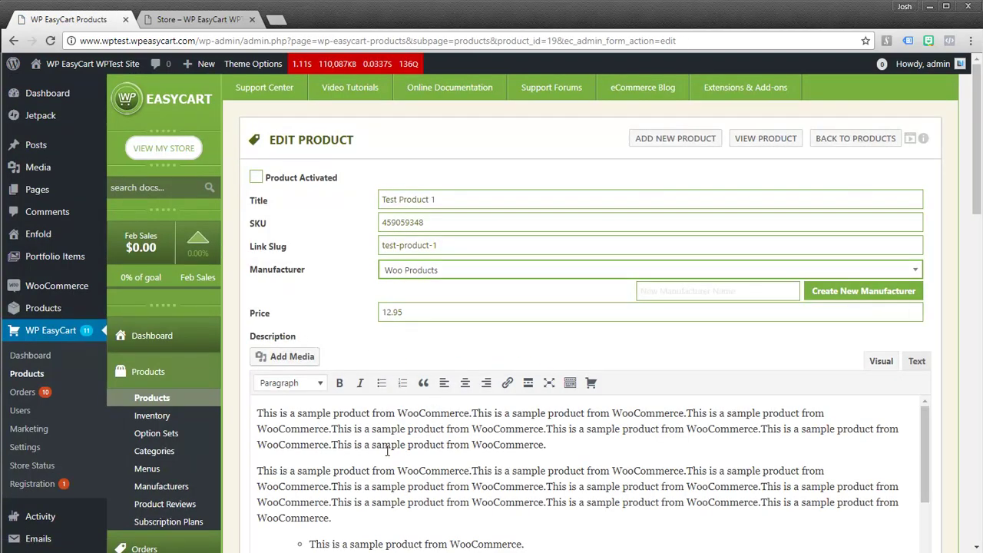
scroll(383, 458, down, 1)
scroll(391, 461, down, 2)
scroll(399, 463, down, 3)
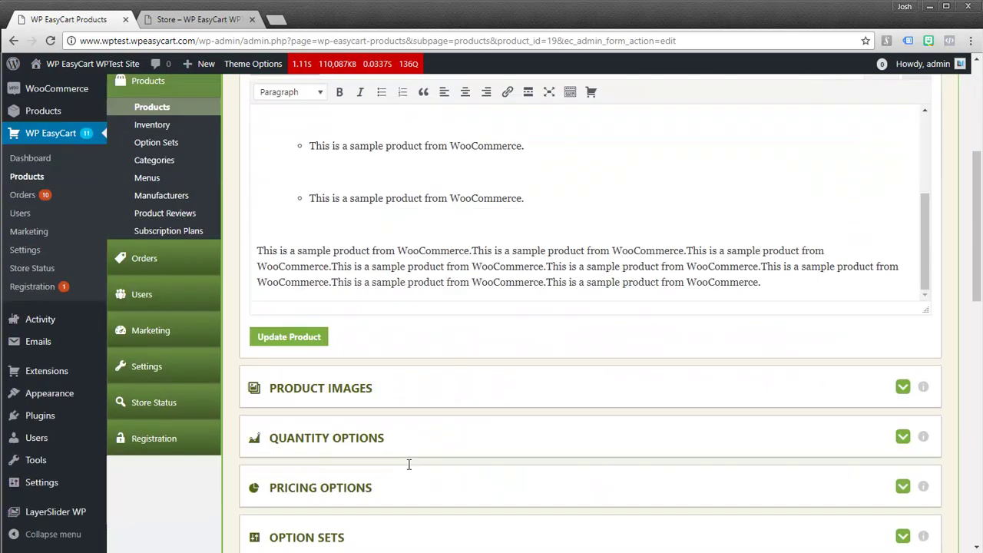
scroll(845, 162, up, 2)
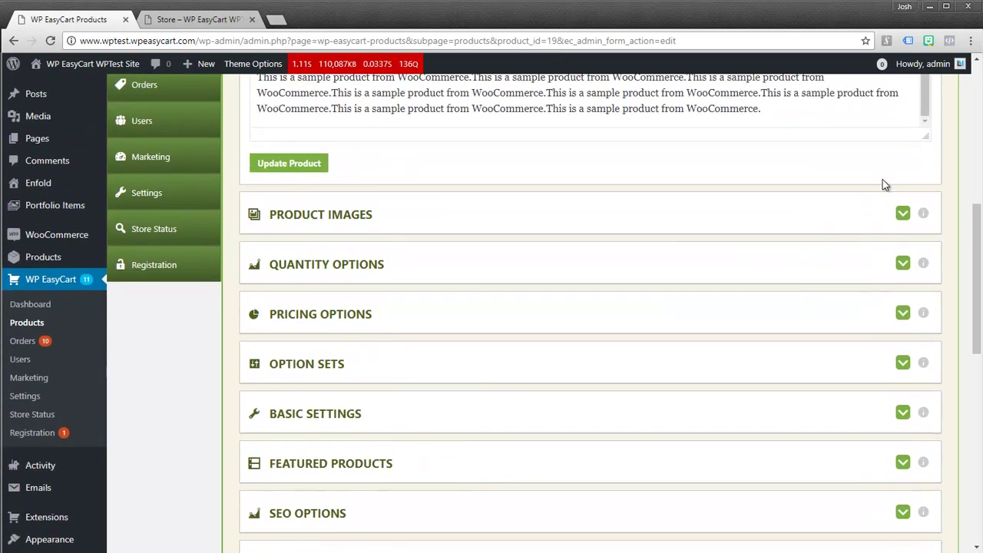
click(902, 220)
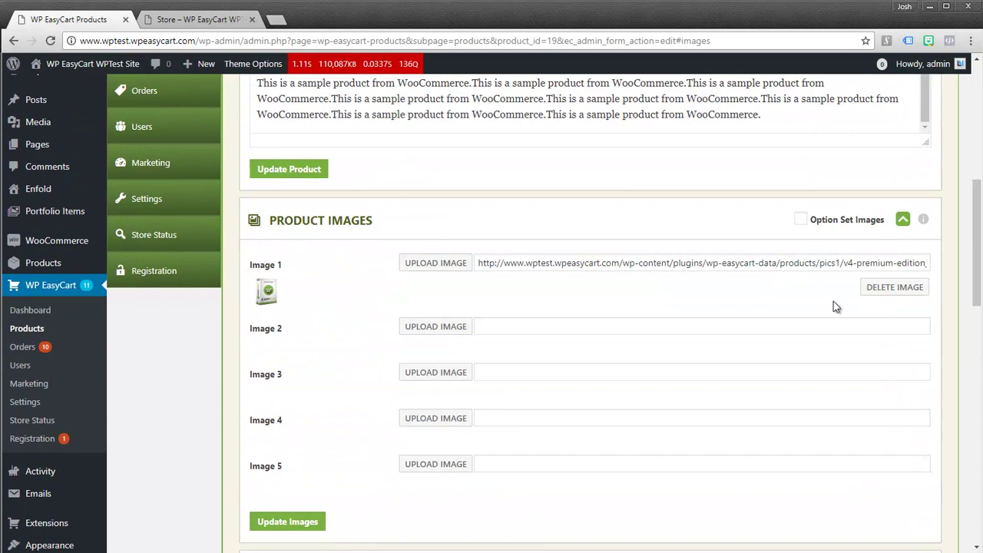
click(902, 220)
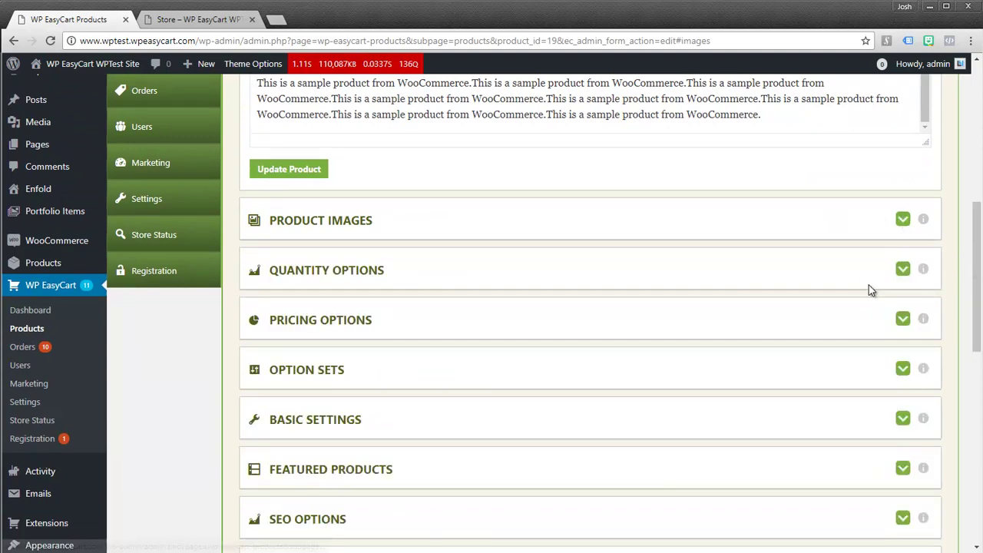
scroll(853, 300, up, 1)
scroll(844, 305, up, 3)
scroll(625, 281, up, 2)
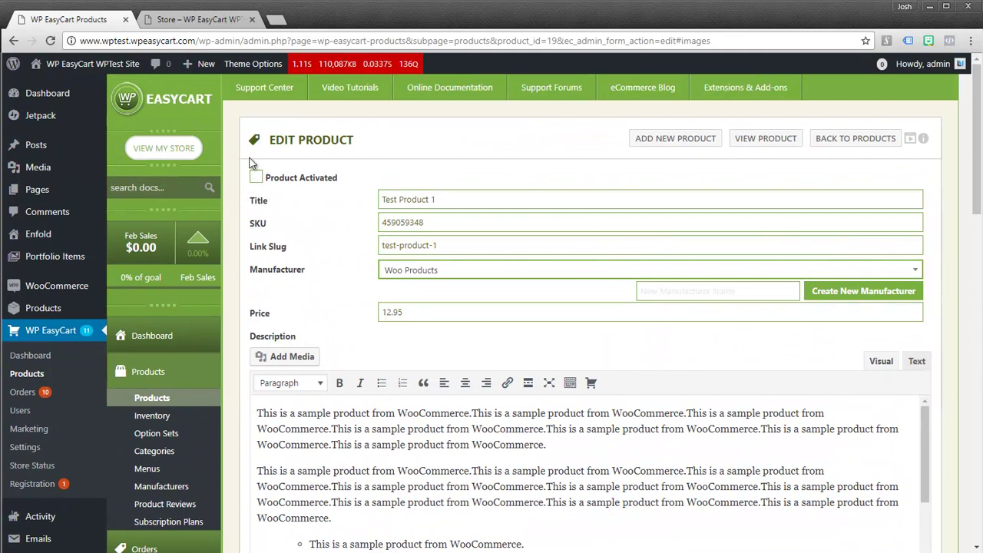
Return to the product list and select Test Products 1, 2 and 3
click(843, 143)
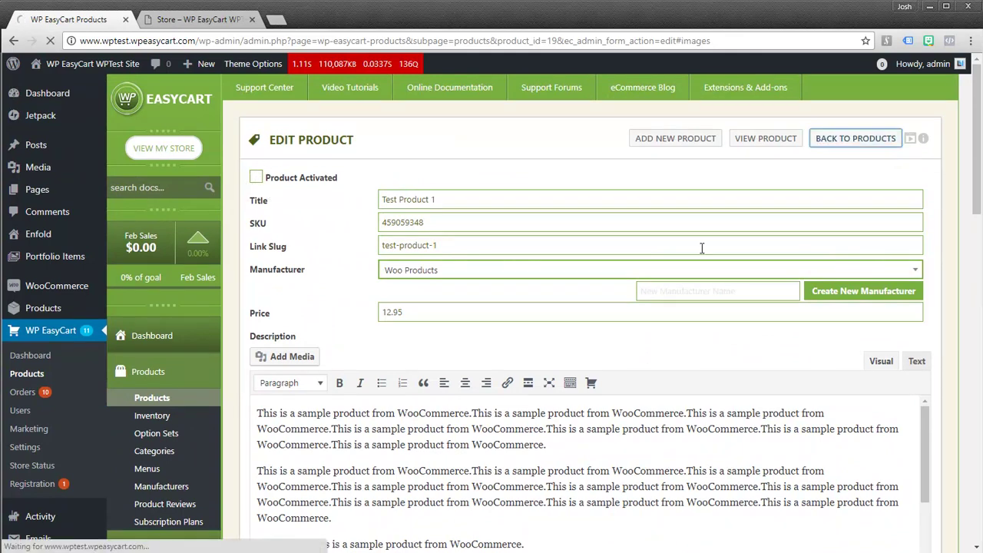
scroll(321, 342, down, 1)
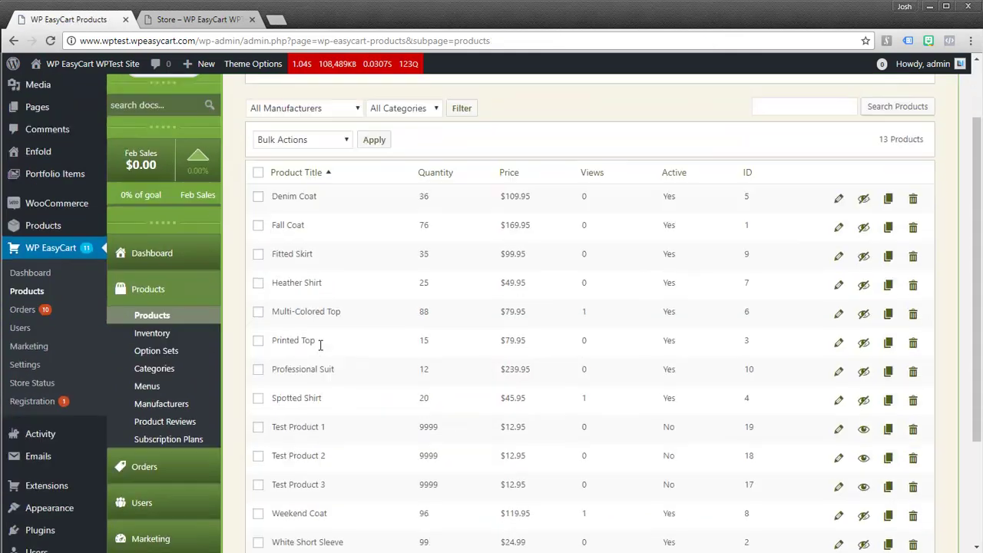
scroll(288, 333, down, 2)
click(258, 293)
click(258, 321)
click(258, 350)
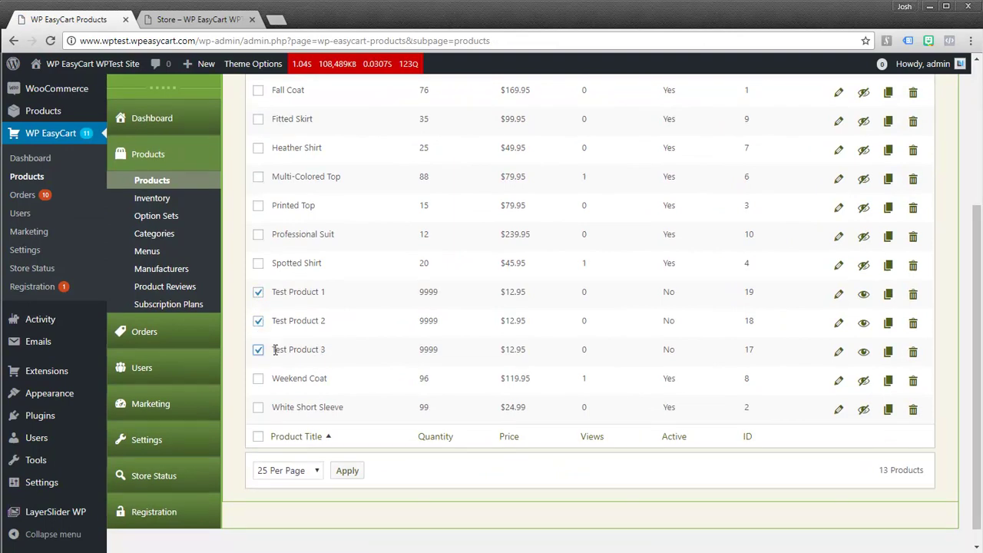
Activate the three selected products with the Activate Selected bulk action
scroll(261, 338, up, 2)
click(277, 161)
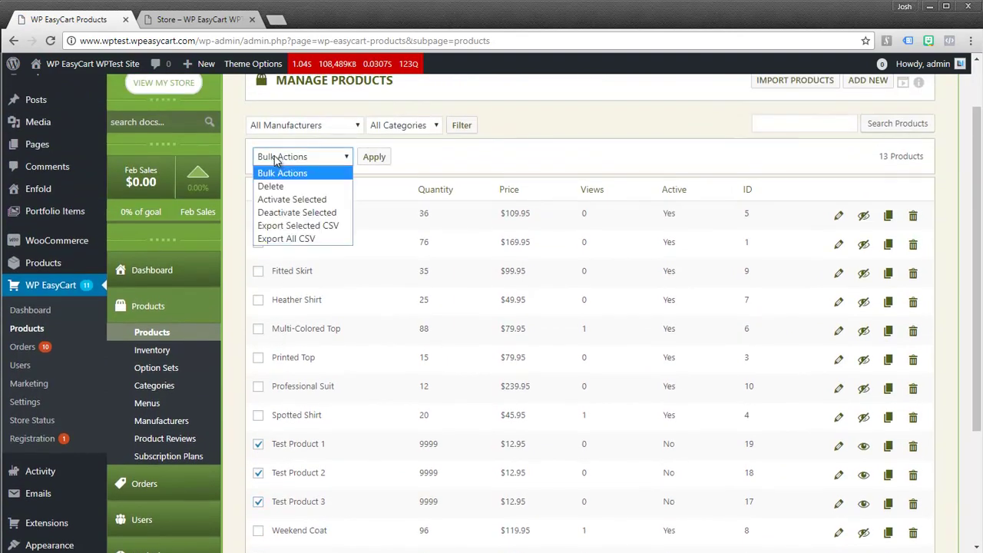
click(278, 199)
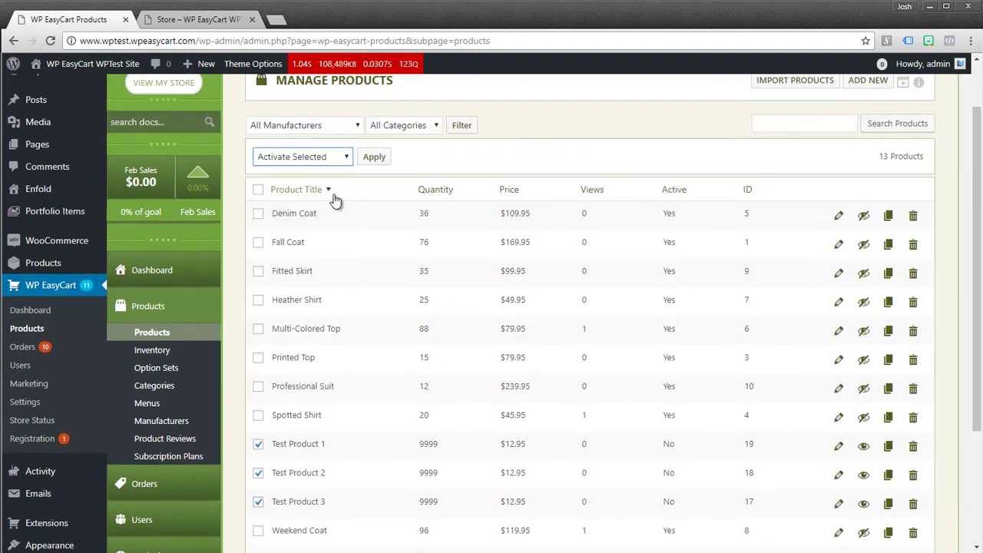
click(375, 157)
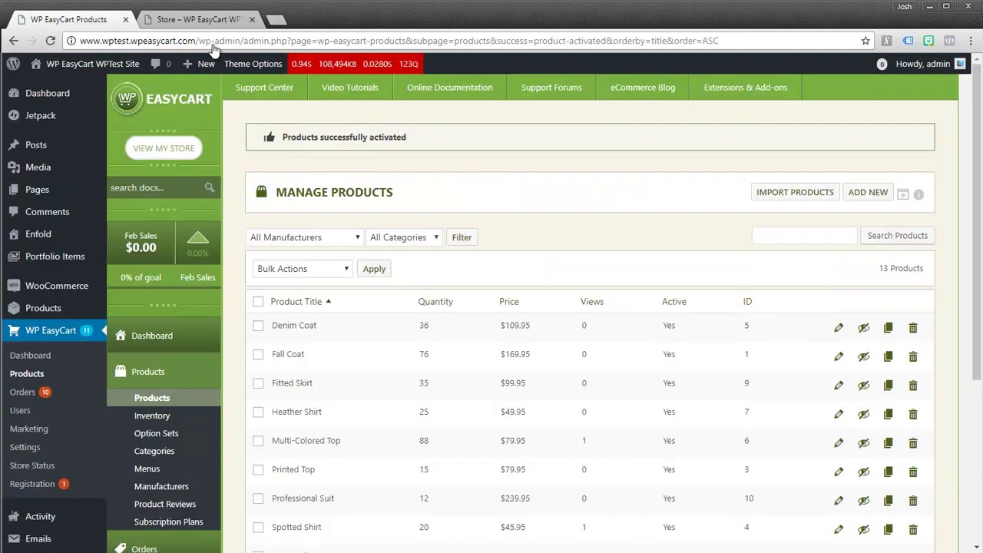
scroll(341, 415, down, 2)
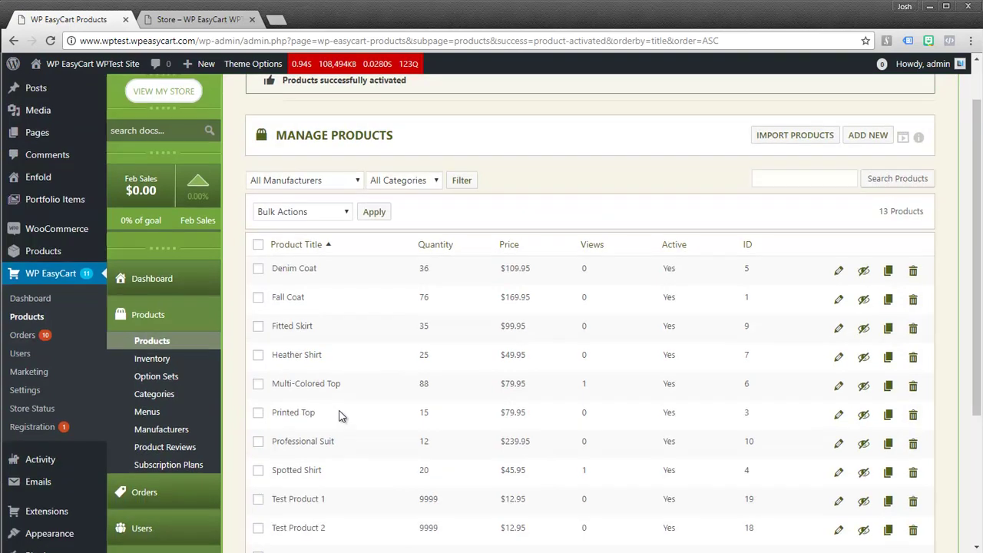
scroll(307, 345, down, 2)
scroll(269, 261, up, 4)
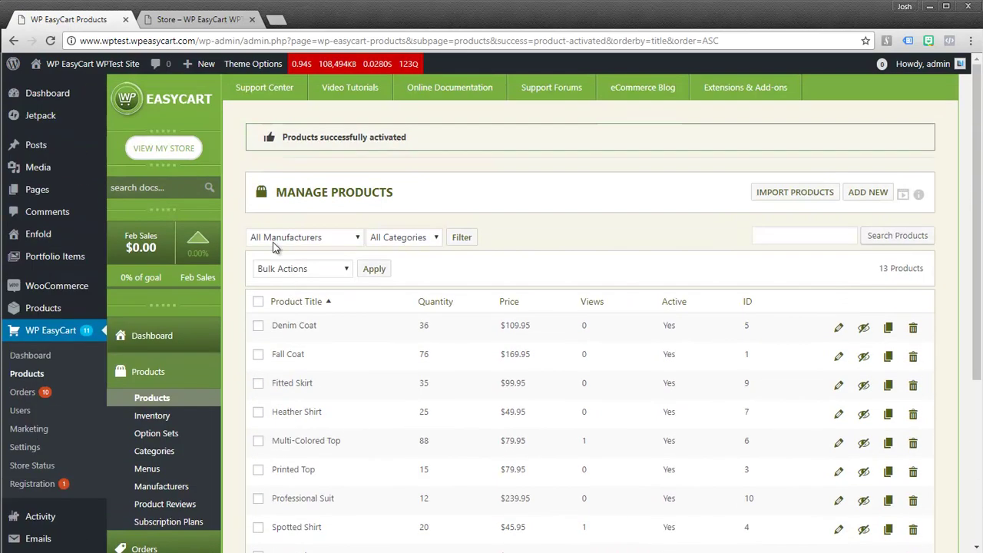
Reload the Enfold store page so all 13 products are listed
click(188, 22)
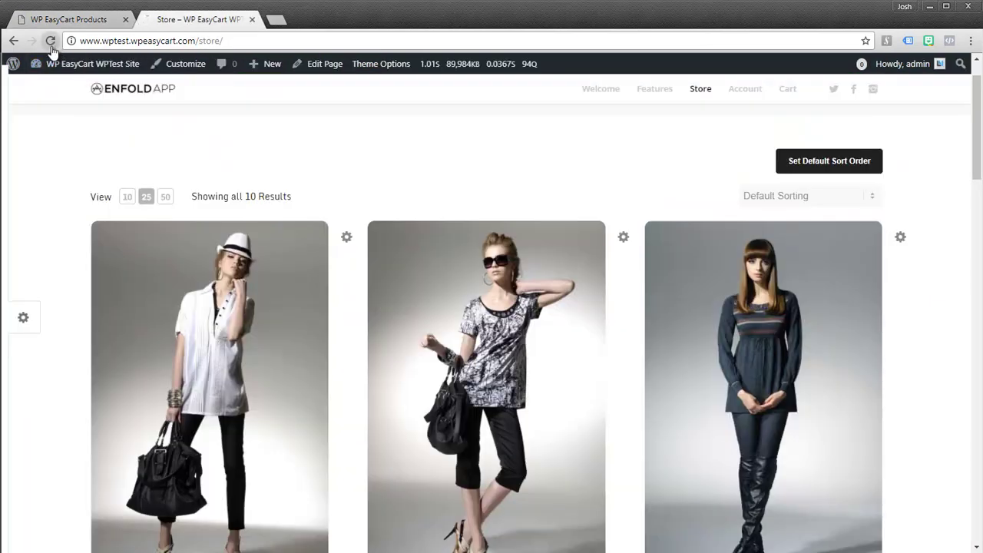
click(51, 42)
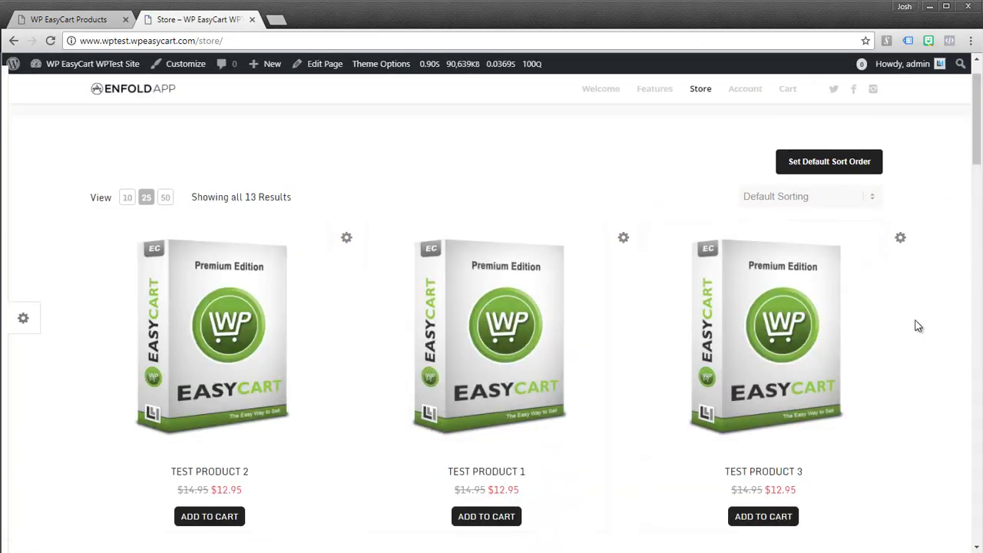
scroll(917, 326, down, 2)
scroll(919, 330, up, 1)
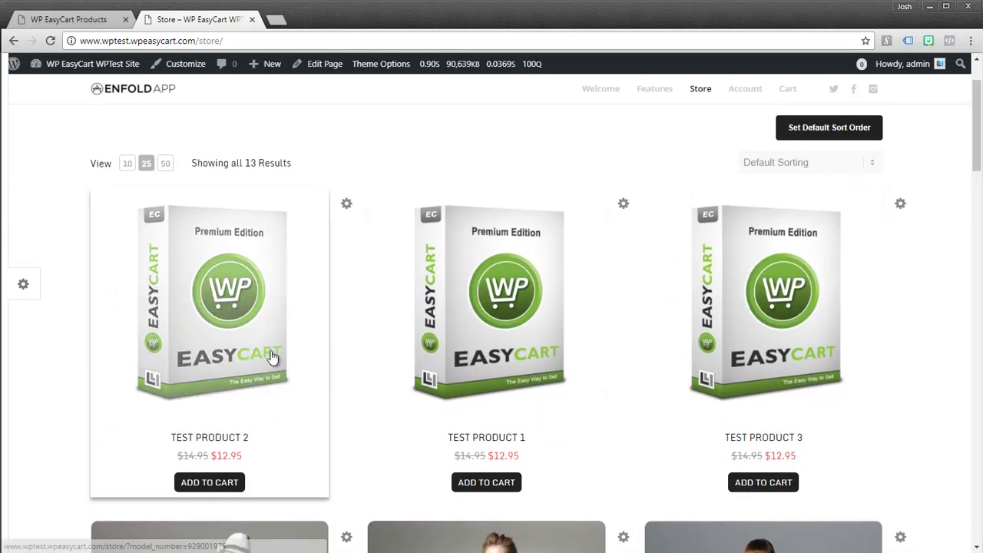
scroll(285, 369, down, 2)
scroll(446, 311, up, 3)
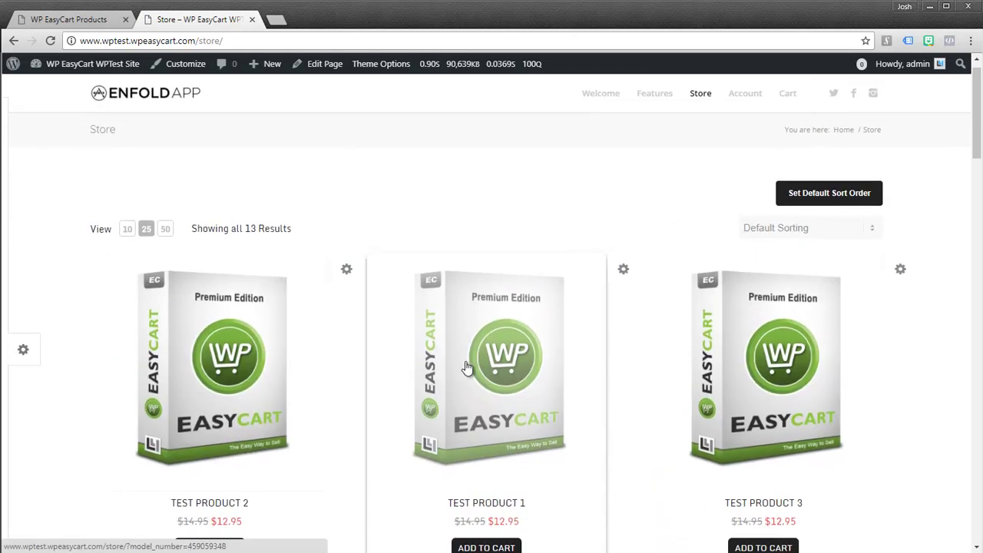
View Test Product 1's store page with its $12.95 price and description
click(466, 369)
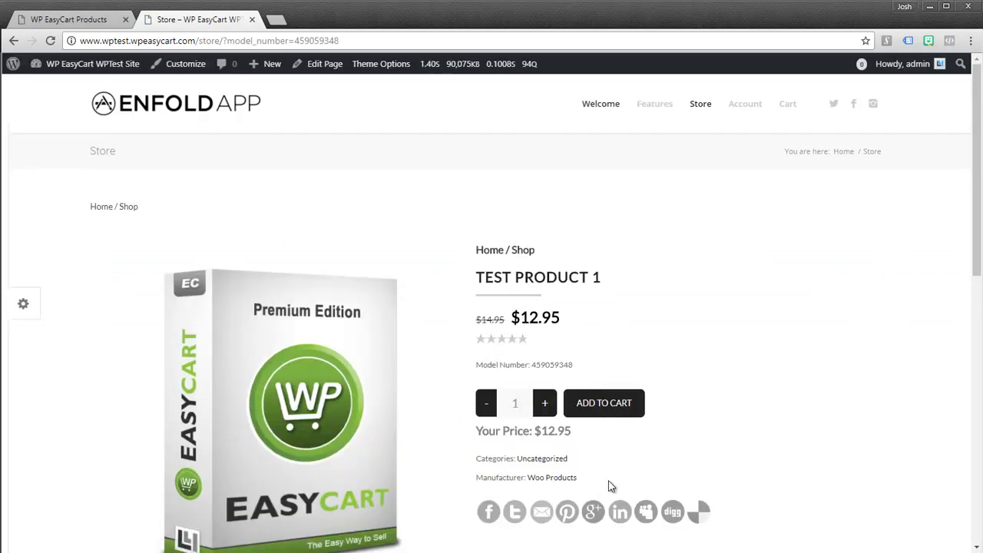
scroll(609, 487, down, 4)
scroll(505, 445, down, 4)
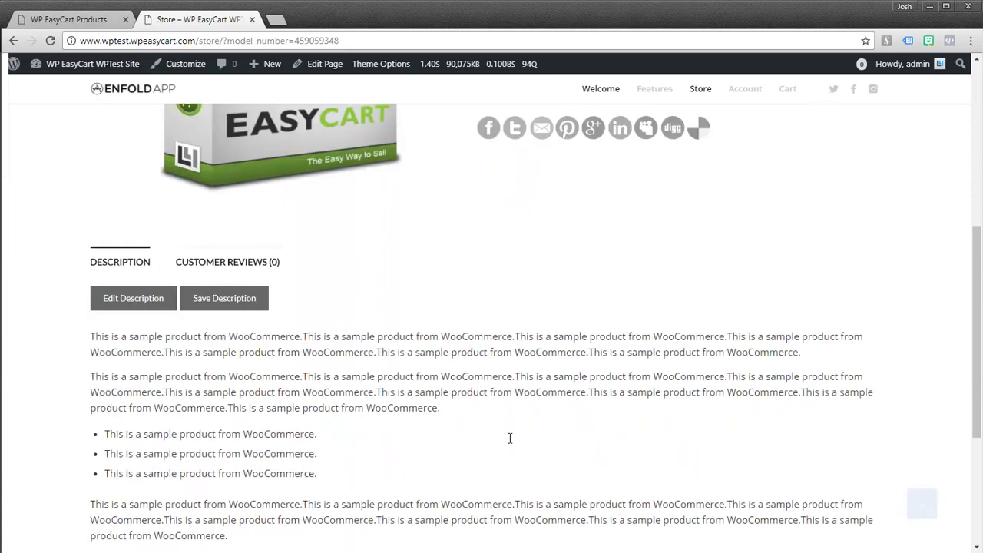
scroll(511, 415, up, 5)
scroll(512, 414, up, 3)
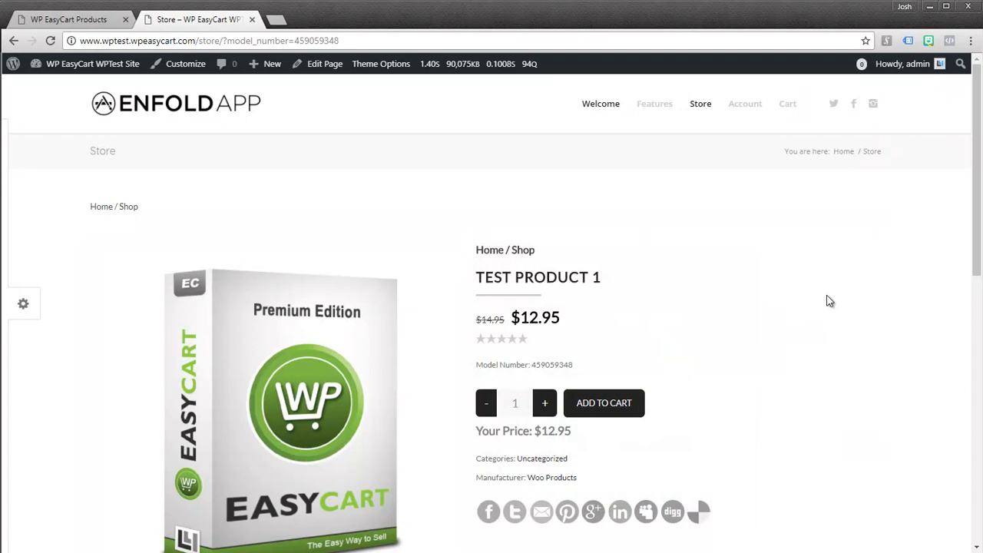
click(73, 19)
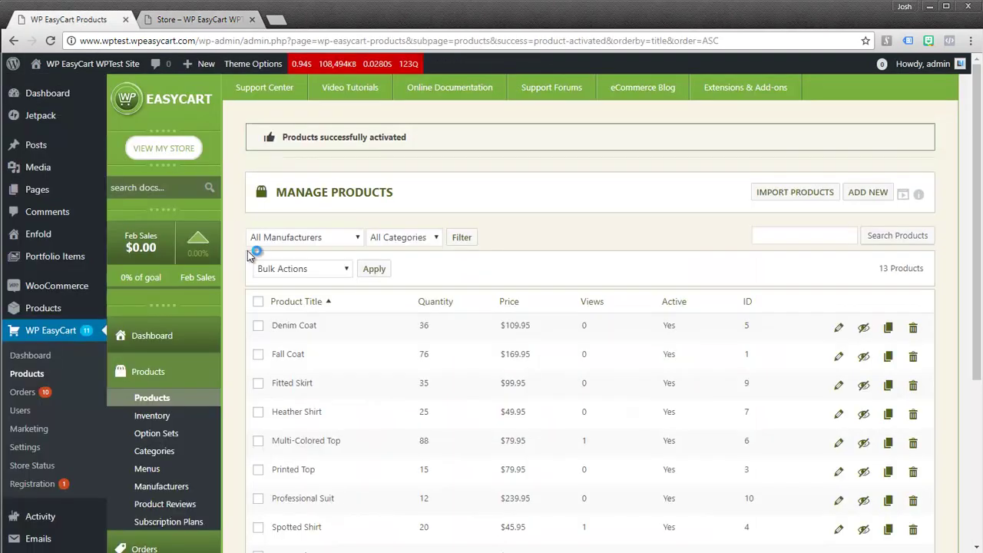